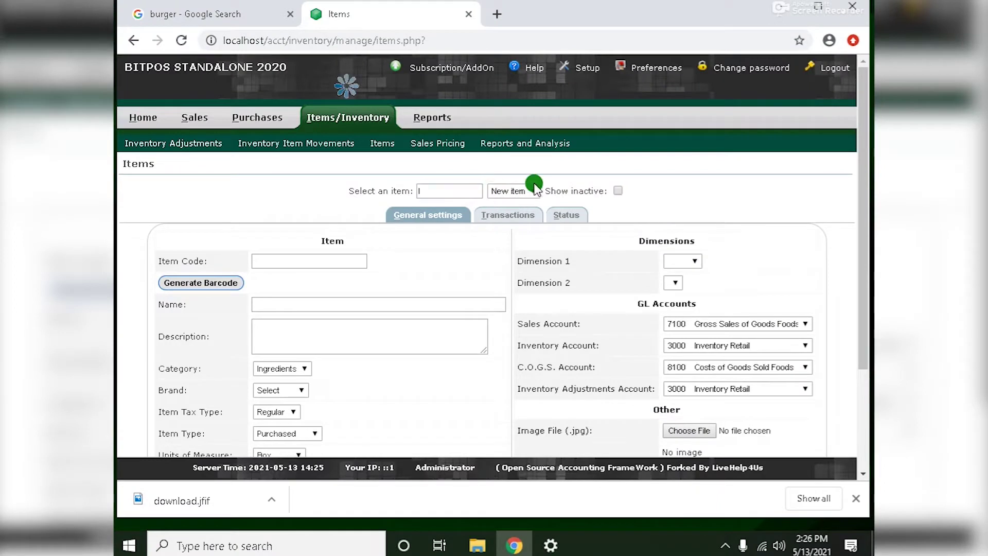
Review the existing items list, then go back to the Items/Inventory main menu.
left_click(536, 191)
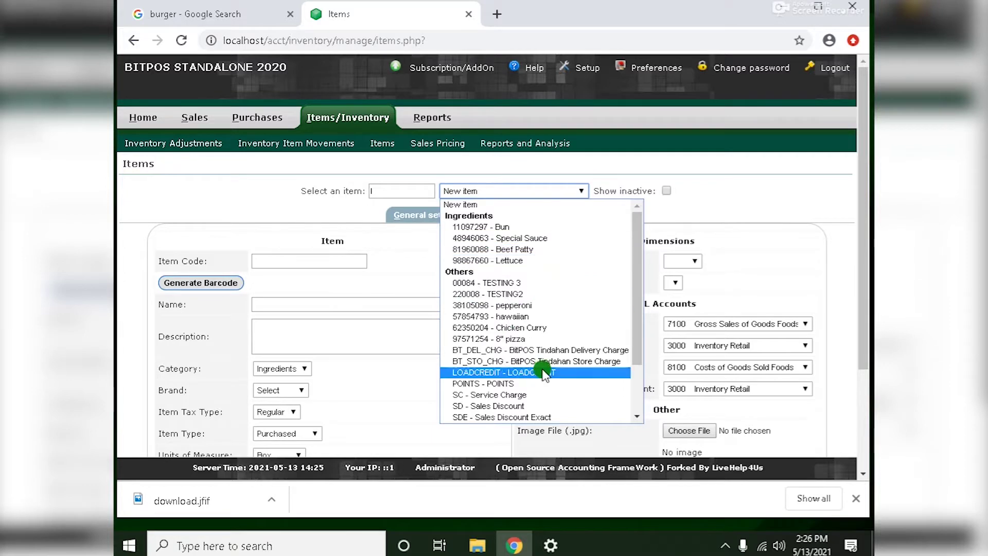
left_click(376, 123)
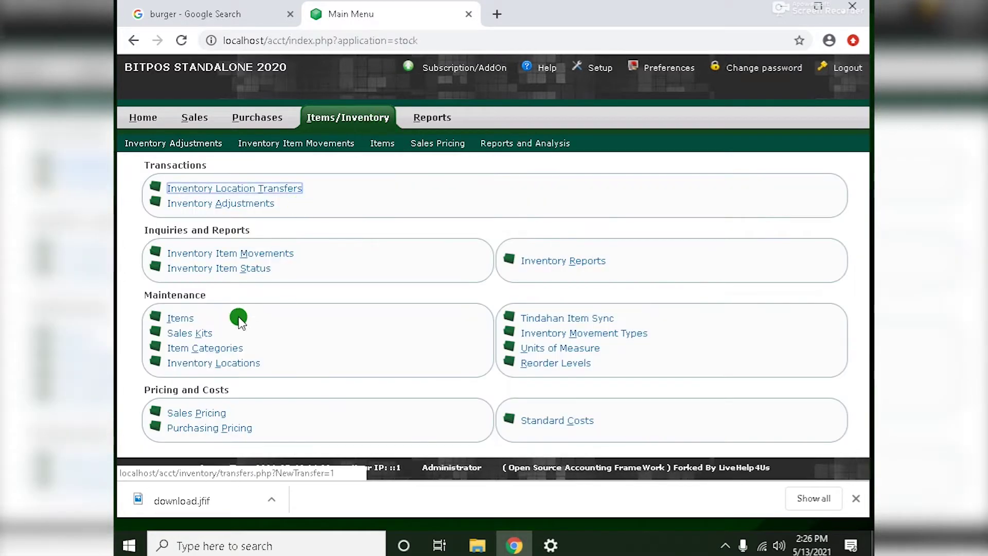
Set new category defaults: Purchased item type, Piece units, type Category, POS Quick Picks Yes.
left_click(224, 352)
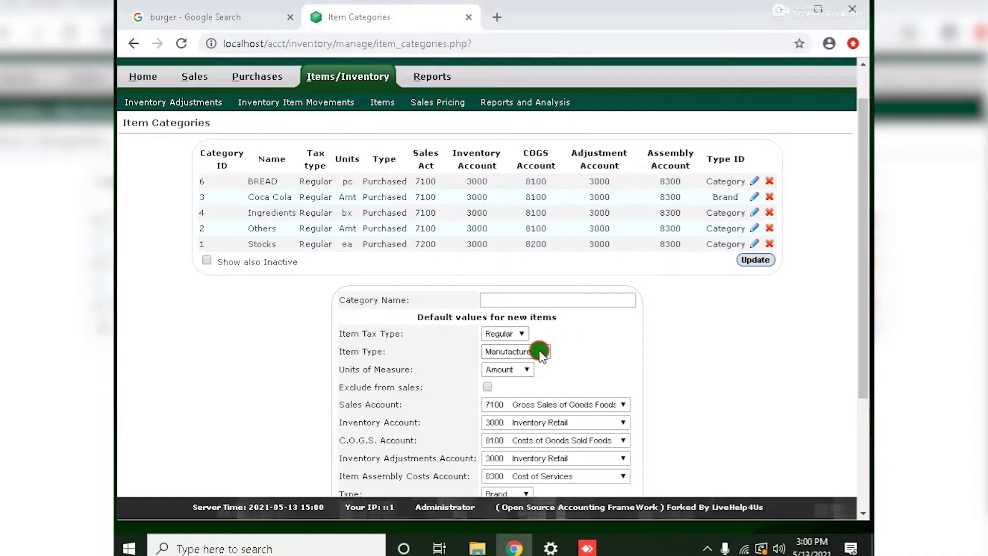
left_click(536, 350)
left_click(527, 376)
left_click(527, 375)
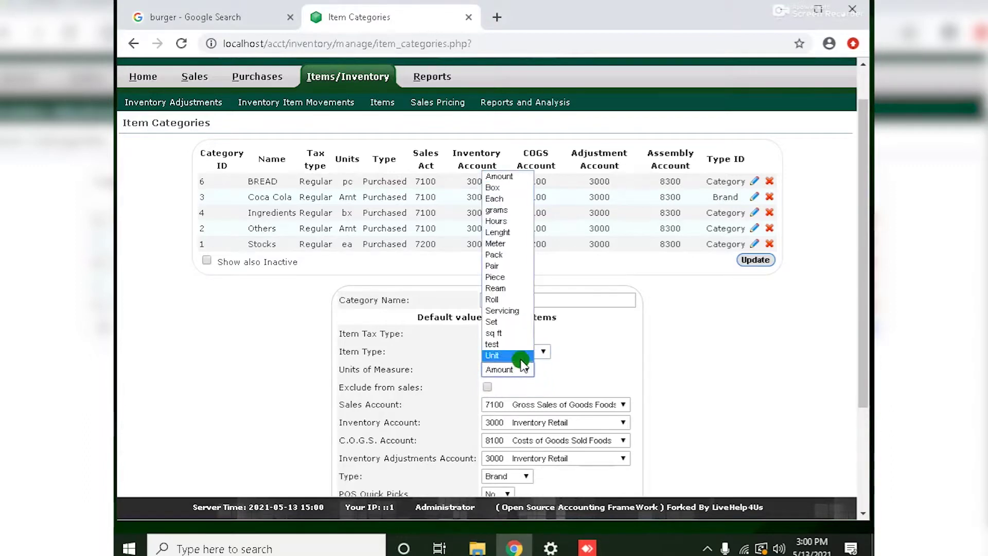
left_click(507, 278)
scroll(509, 283, "down", 3)
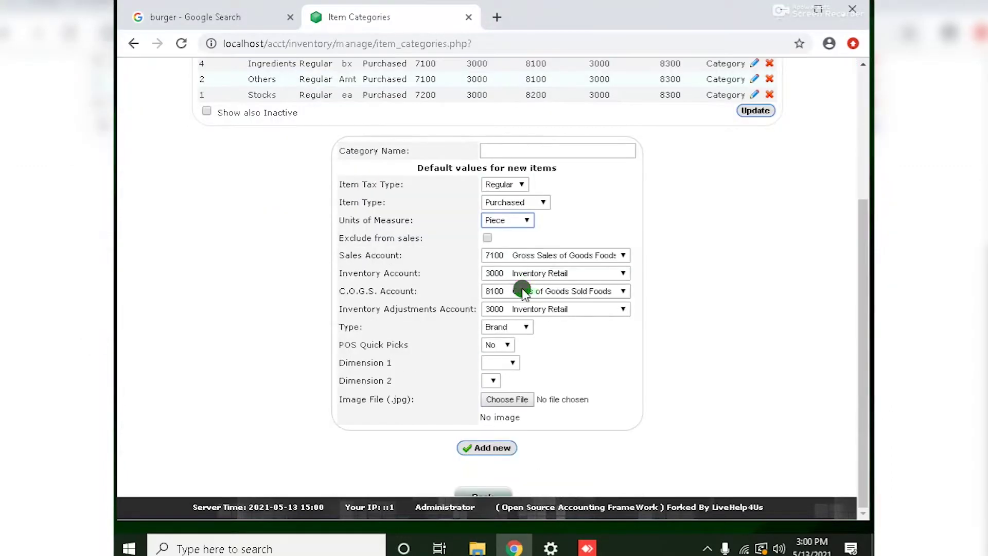
left_click(522, 327)
left_click(517, 348)
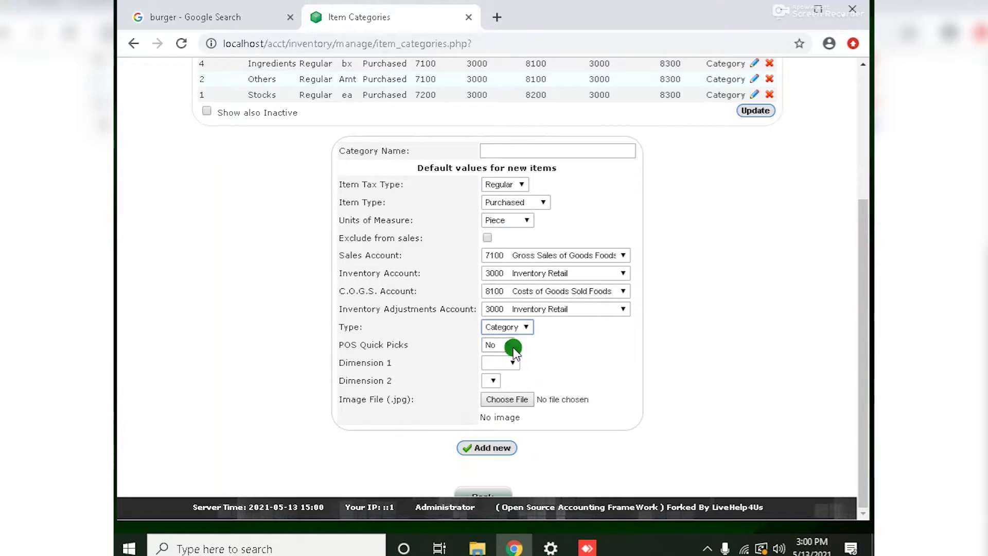
left_click(507, 345)
left_click(508, 366)
left_click(521, 138)
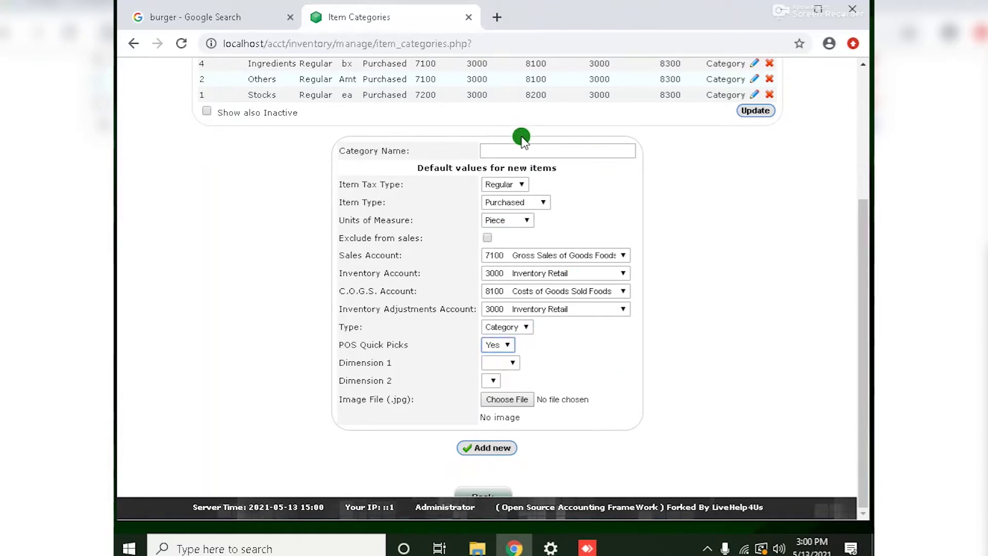
Name the category BURGER, add it, and return to the Items/Inventory menu.
scroll(515, 155, "up", 4)
left_click(512, 343)
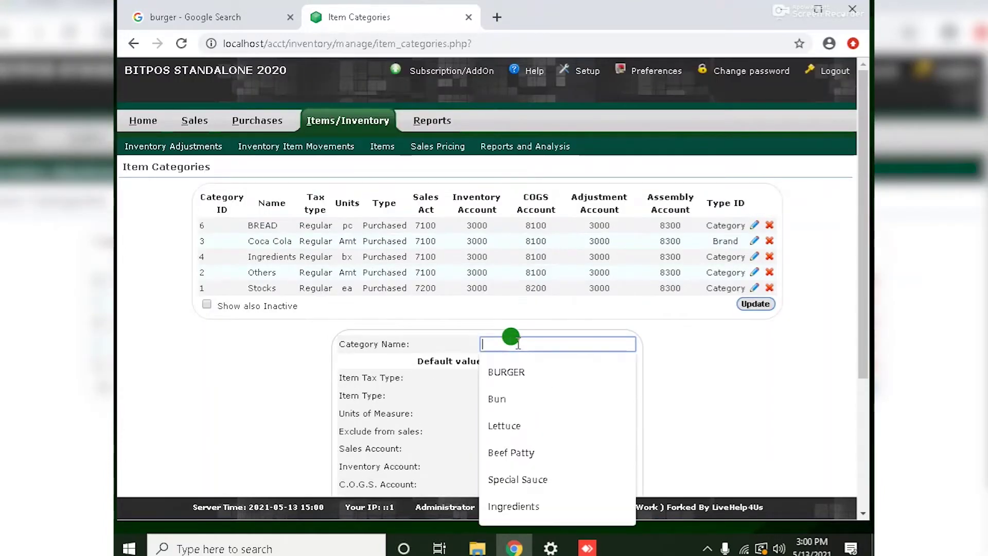
type("BUR")
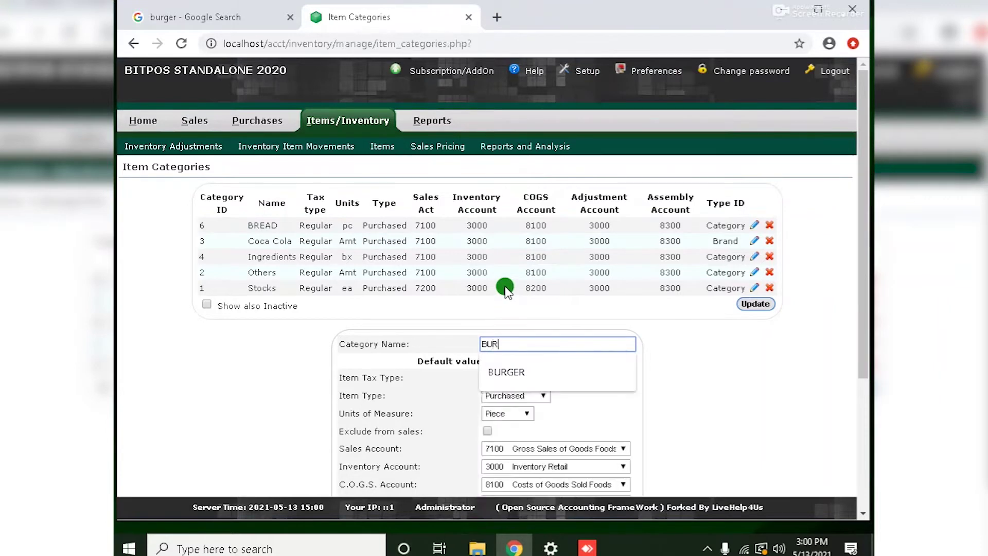
type("GER")
scroll(530, 313, "down", 4)
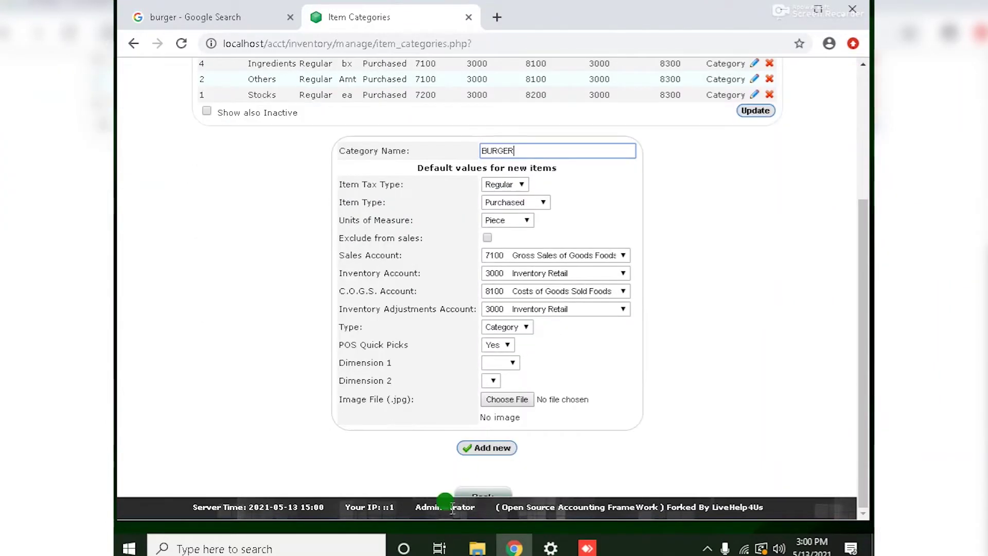
left_click(502, 447)
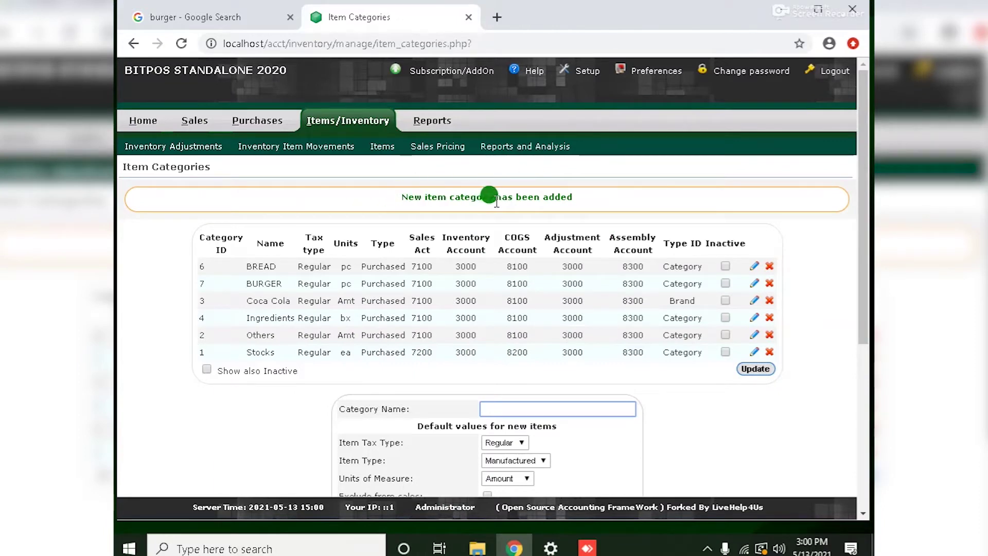
left_click(378, 122)
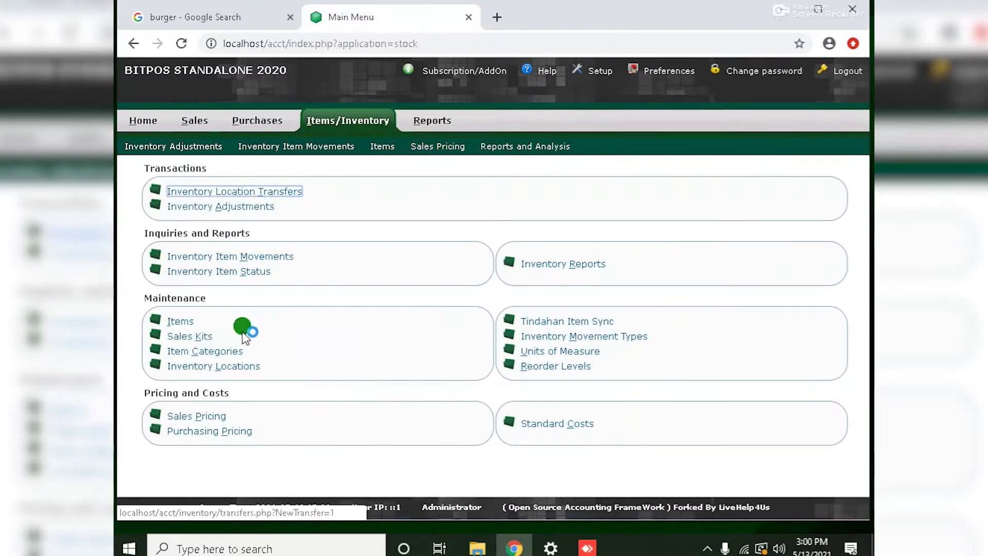
Create sales kit BR described as BURGER, with Bun as its first component.
left_click(198, 336)
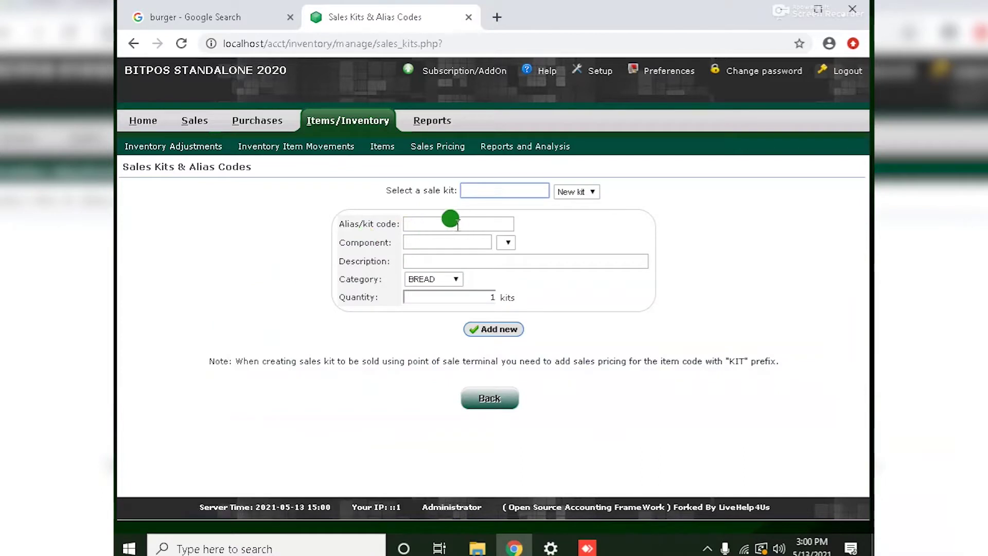
left_click(421, 224)
type("BR")
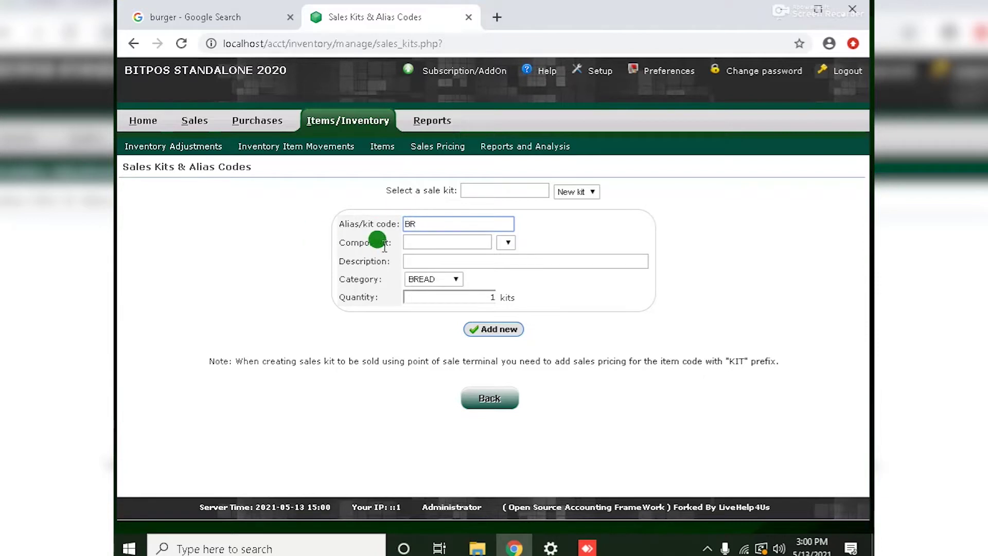
left_click(416, 243)
type("BUN")
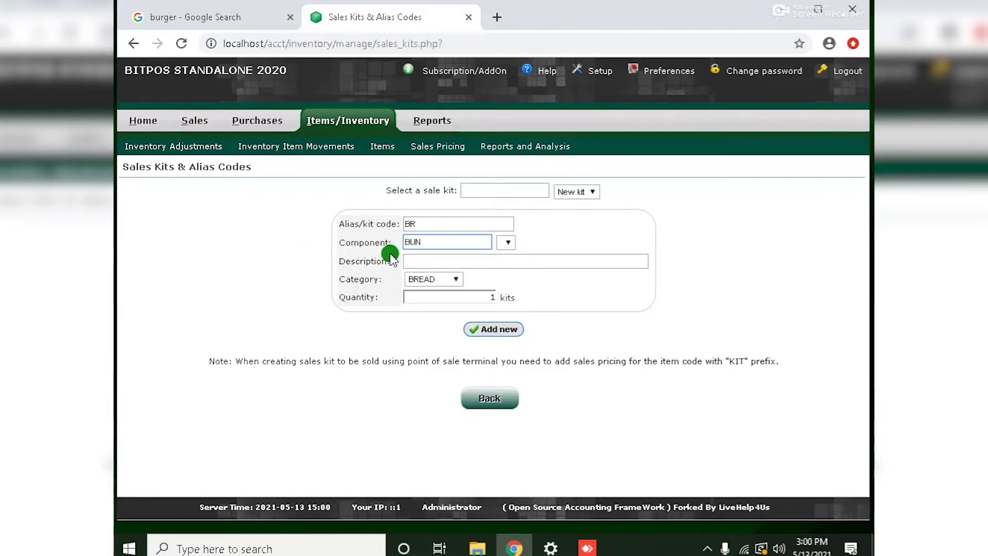
key("Tab")
left_click(478, 261)
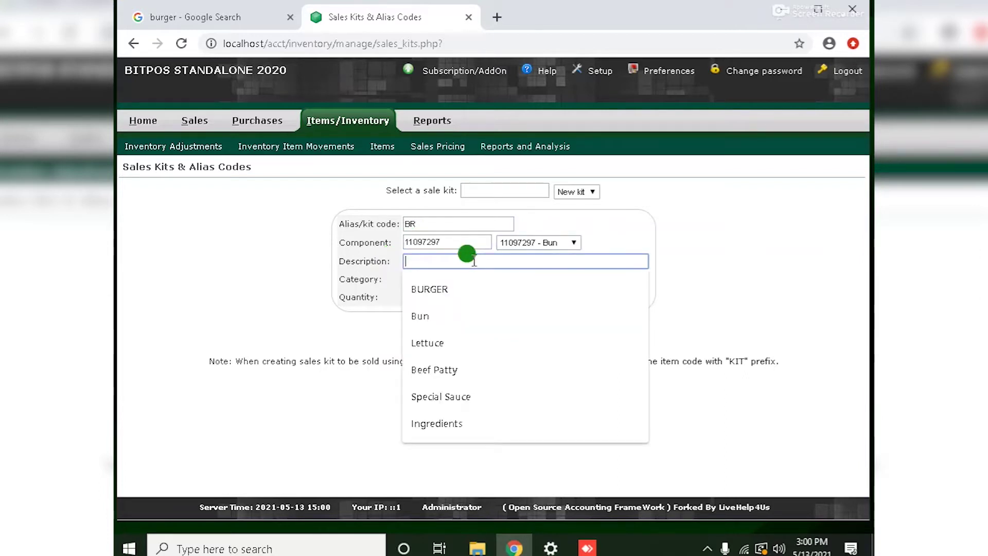
left_click(440, 287)
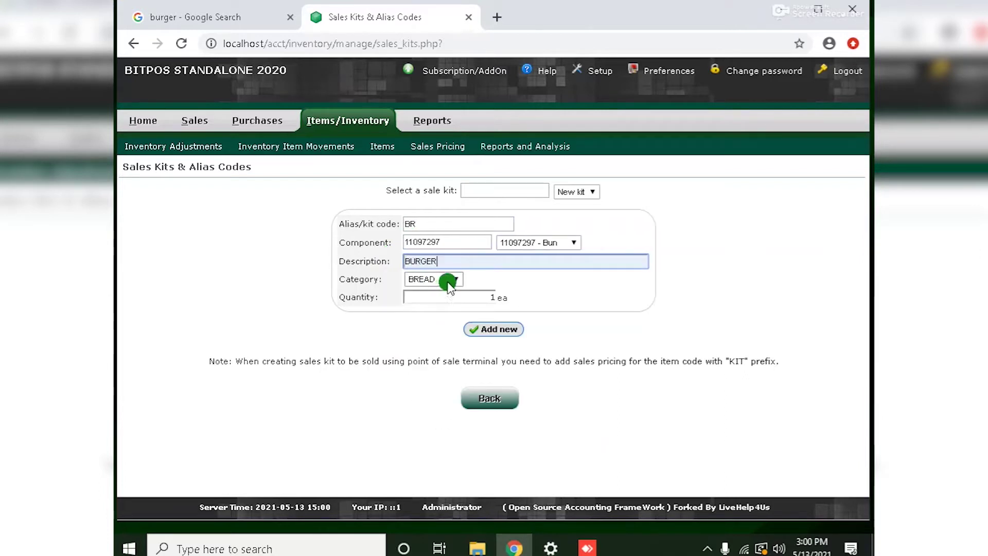
left_click(494, 329)
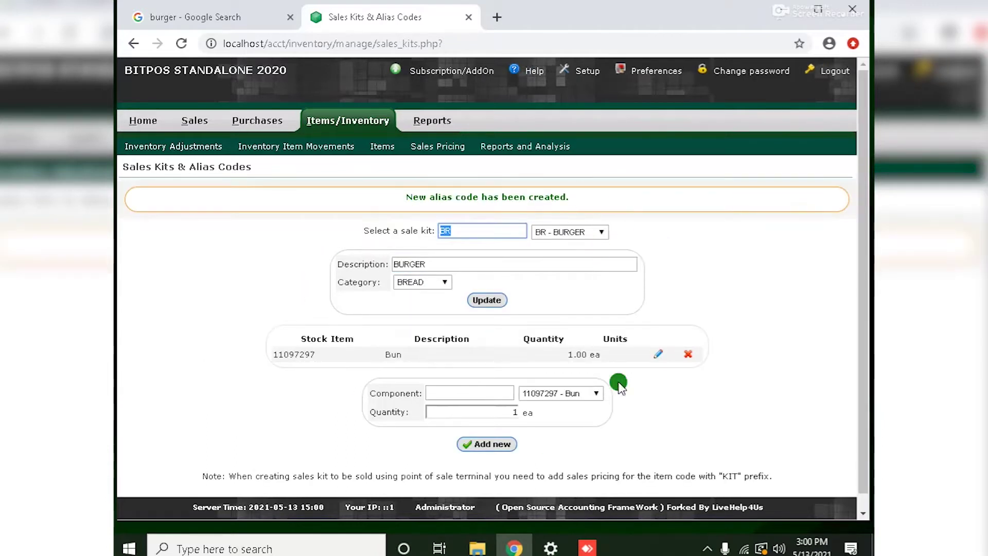
Add Lettuce at 10 g and Beef Patty at 30 g to the BR kit.
scroll(414, 308, "down", 1)
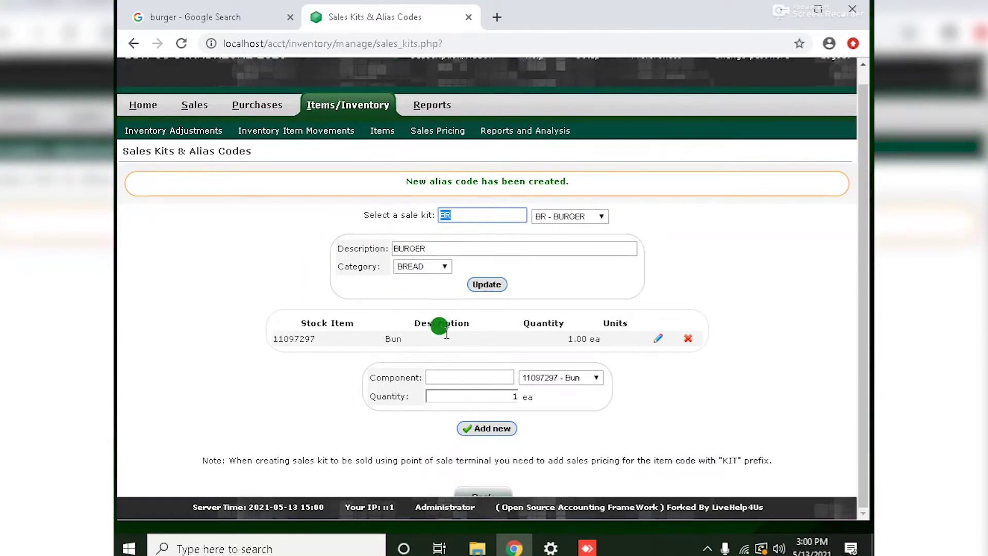
left_click(465, 377)
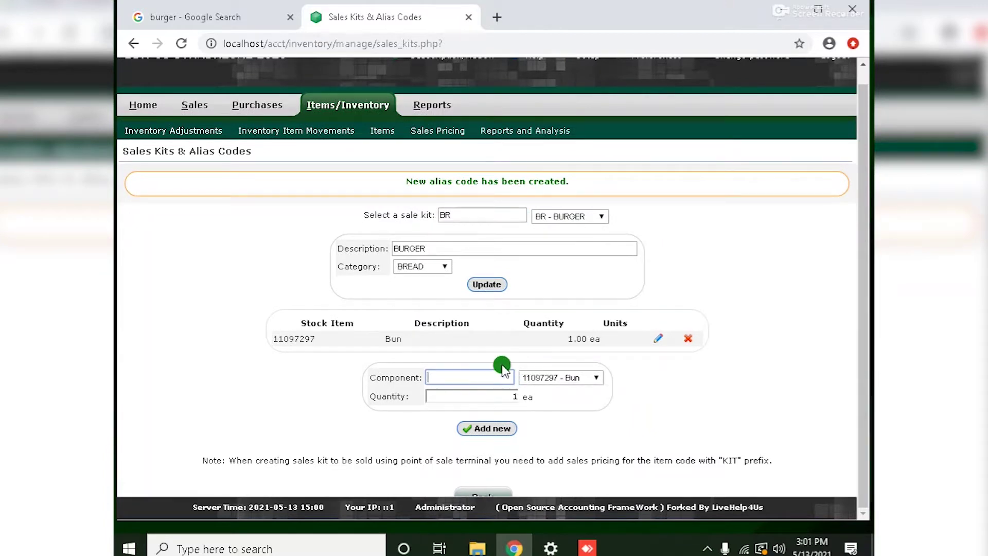
mouse_move(491, 378)
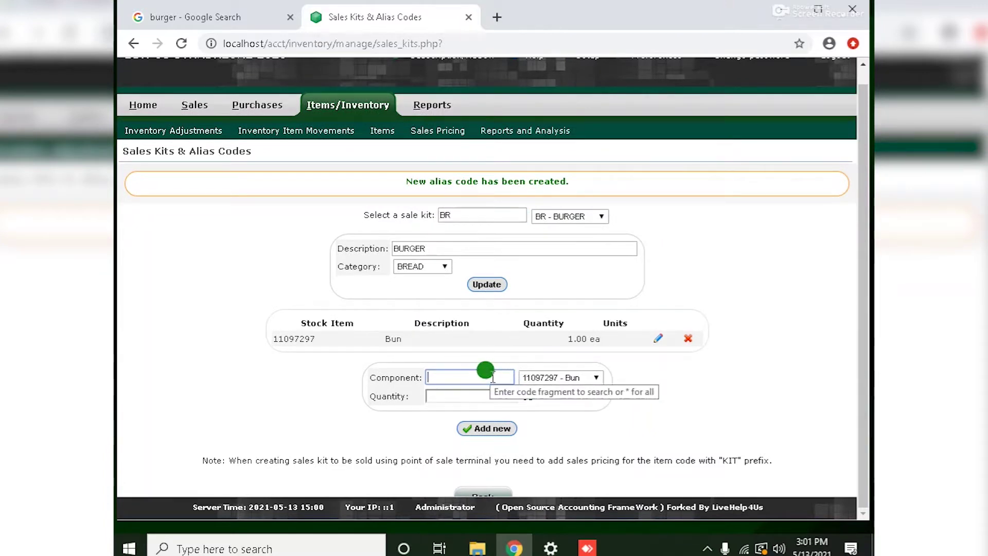
type("LETTUCE")
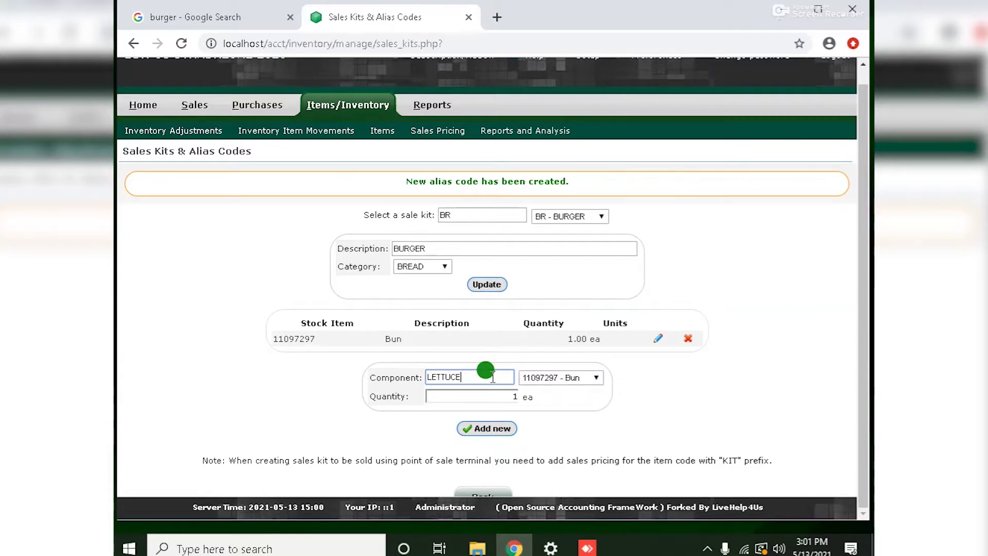
key("Return")
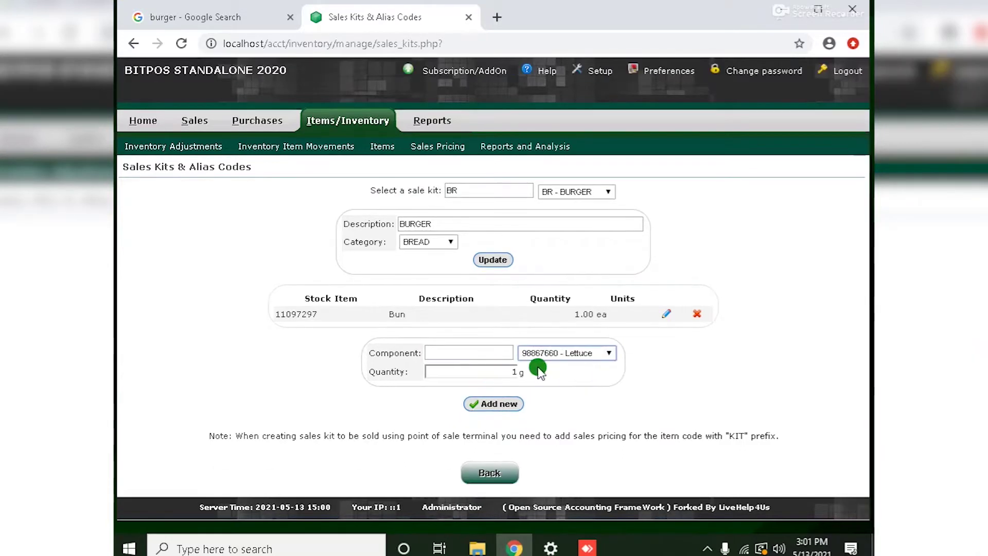
left_click(498, 372)
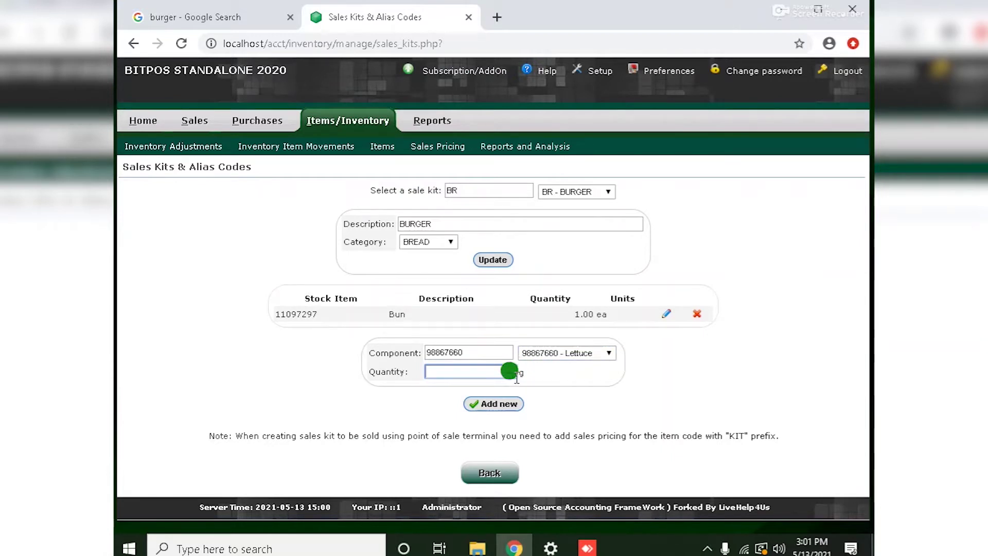
type("0")
left_click(503, 404)
left_click(493, 408)
type("BEEF PATTY")
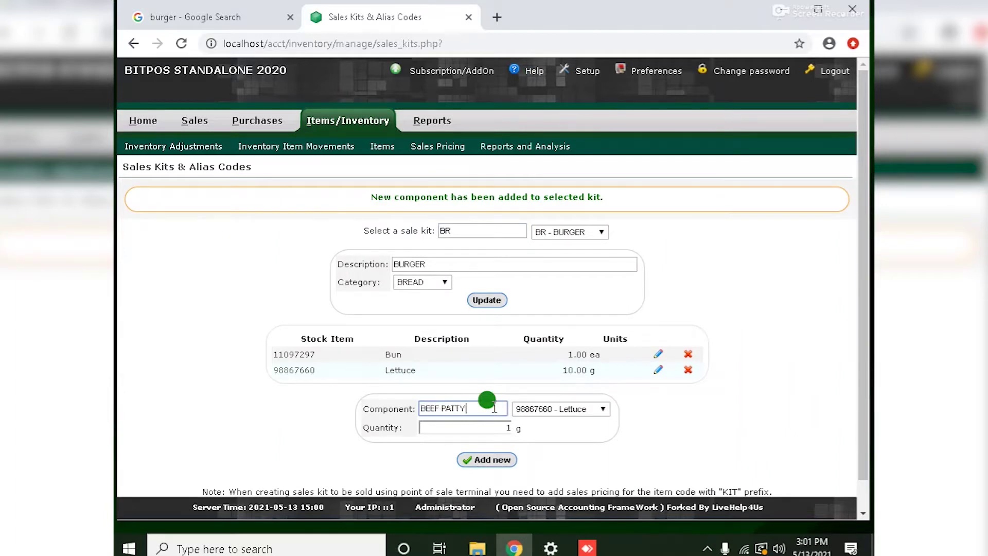
key("Return")
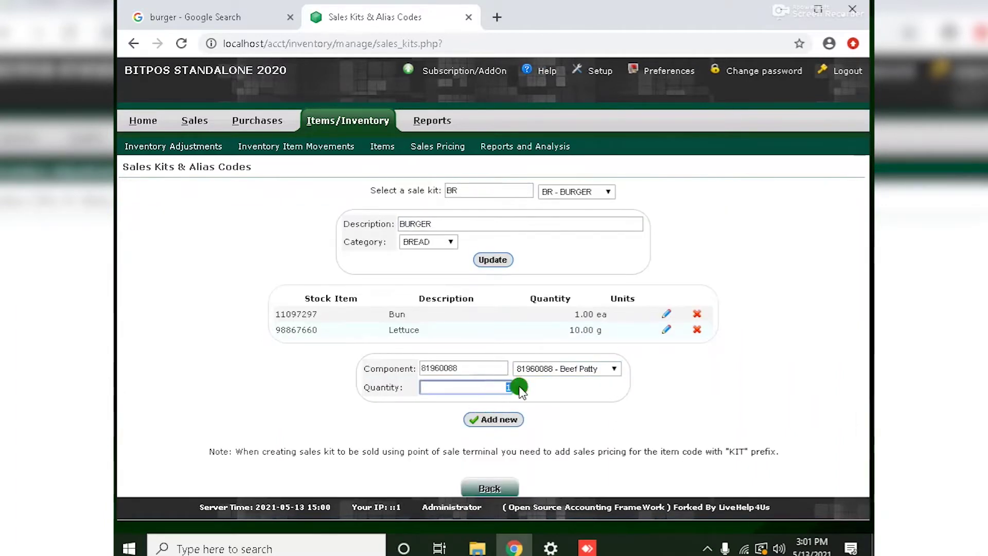
double_click(512, 388)
type("30")
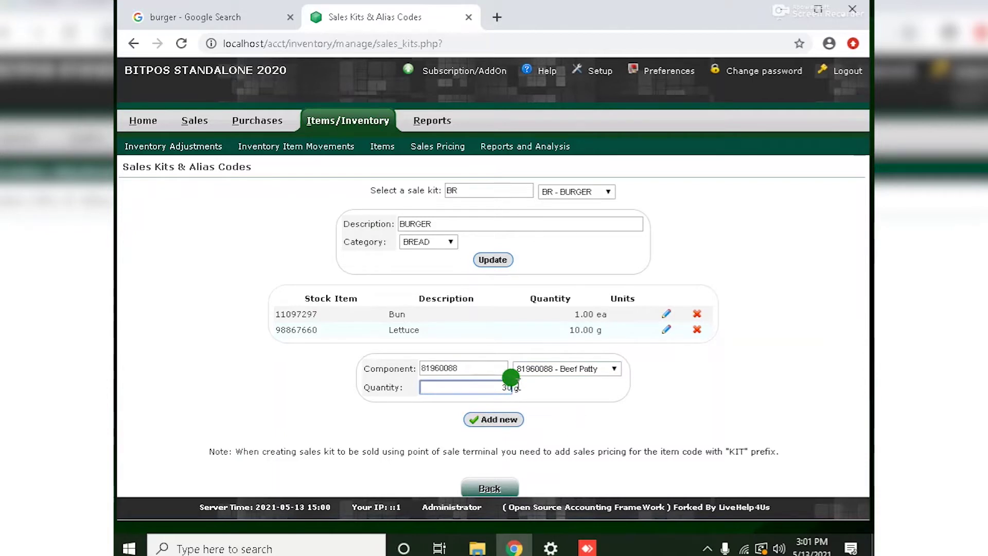
left_click(506, 420)
type("SPECIAL")
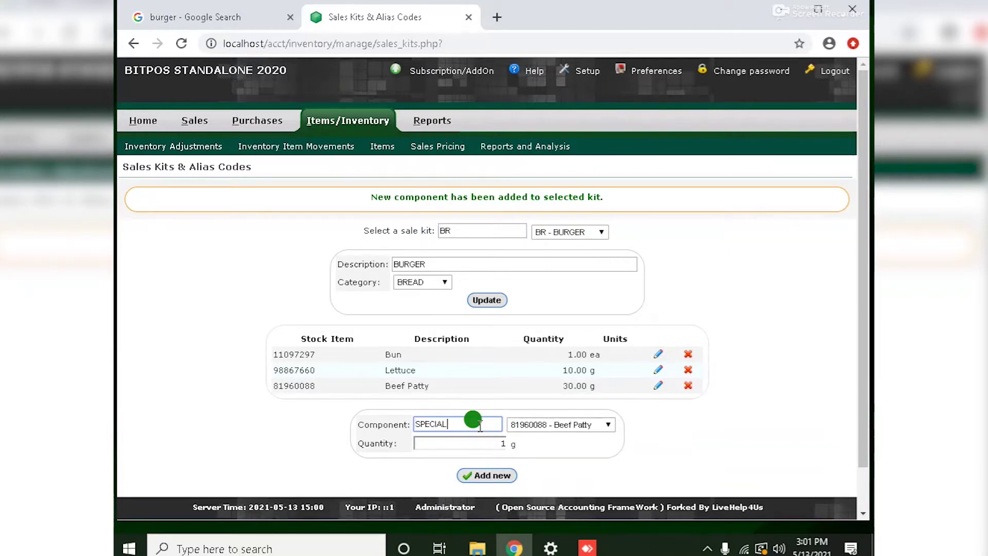
Add Special Sauce at 5 g and update the BURGER kit.
key("Return")
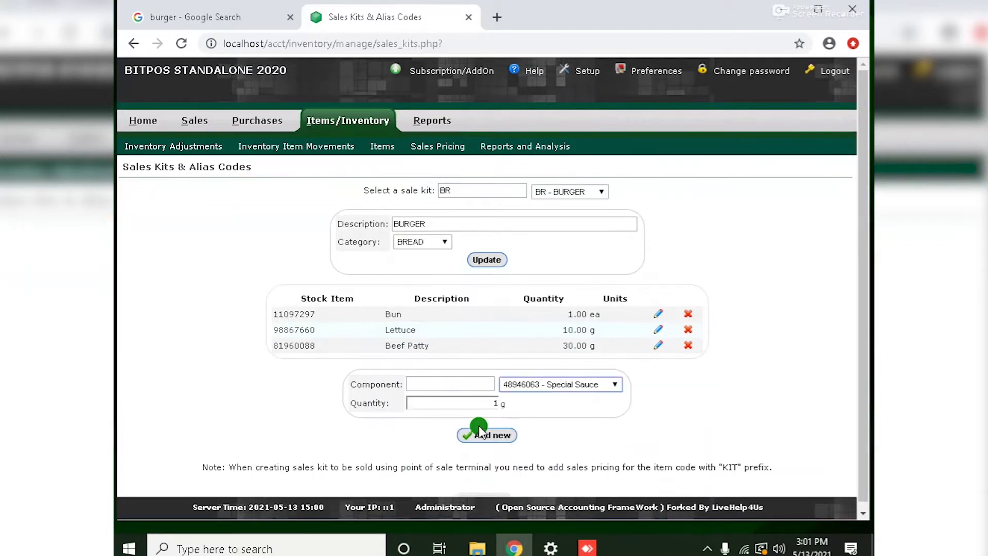
left_click_drag(478, 402, 495, 402)
type("5")
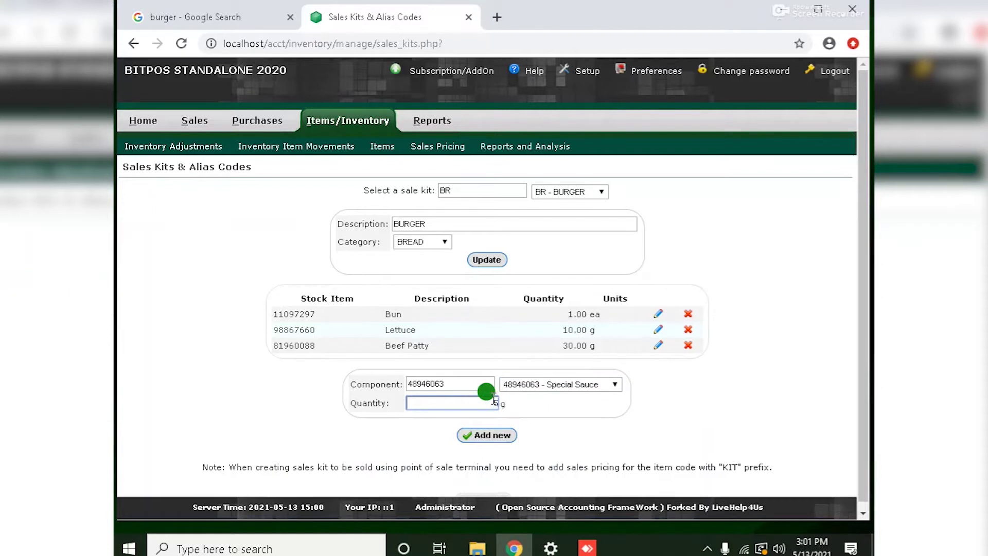
left_click(509, 435)
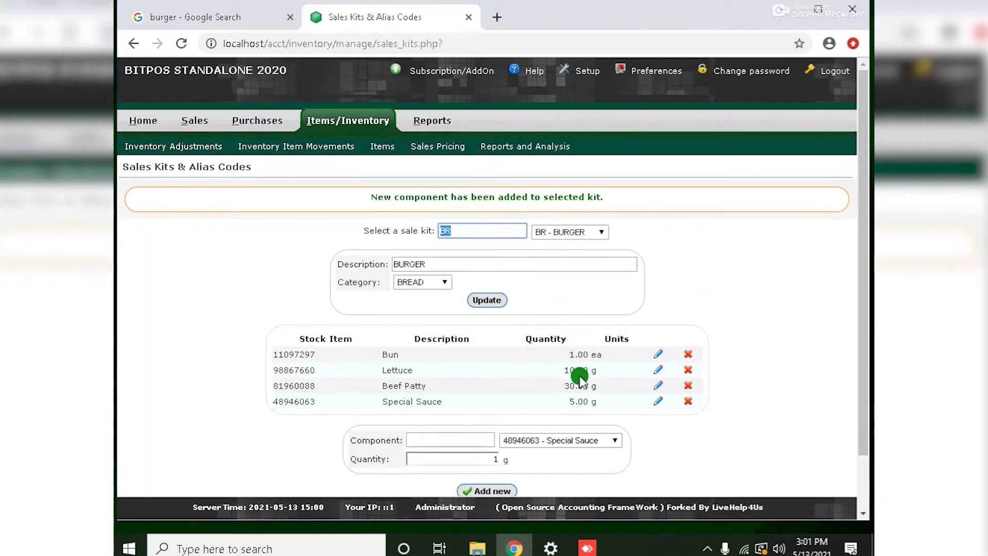
left_click(492, 301)
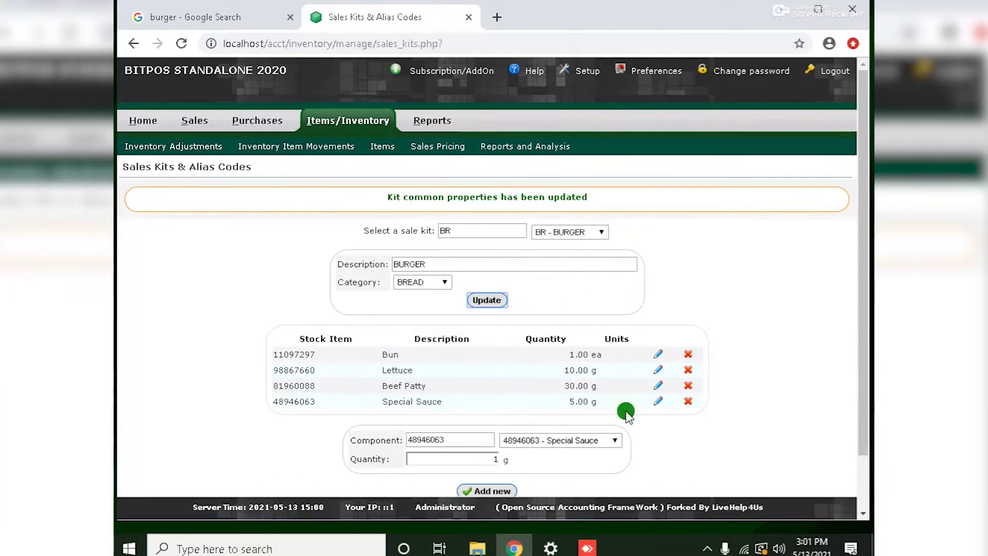
left_click(442, 149)
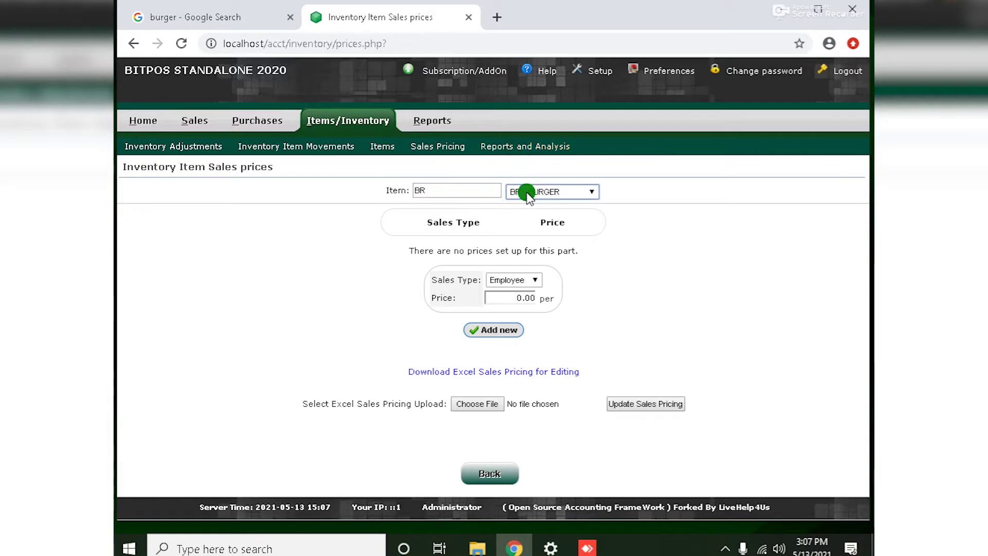
Give BR1KIT - BURGER a Retail sales price of 35.00.
left_click(527, 192)
left_click(538, 228)
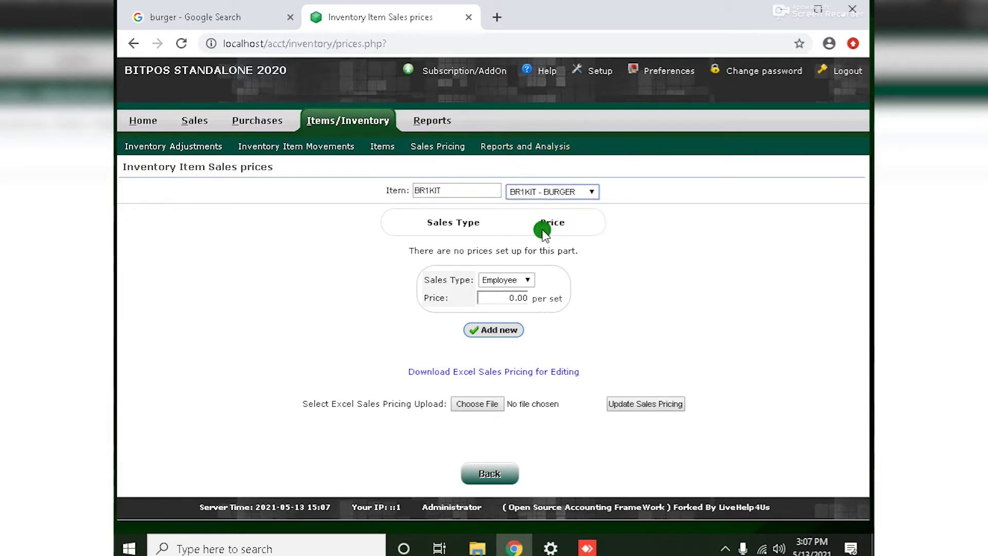
left_click(530, 280)
left_click(508, 301)
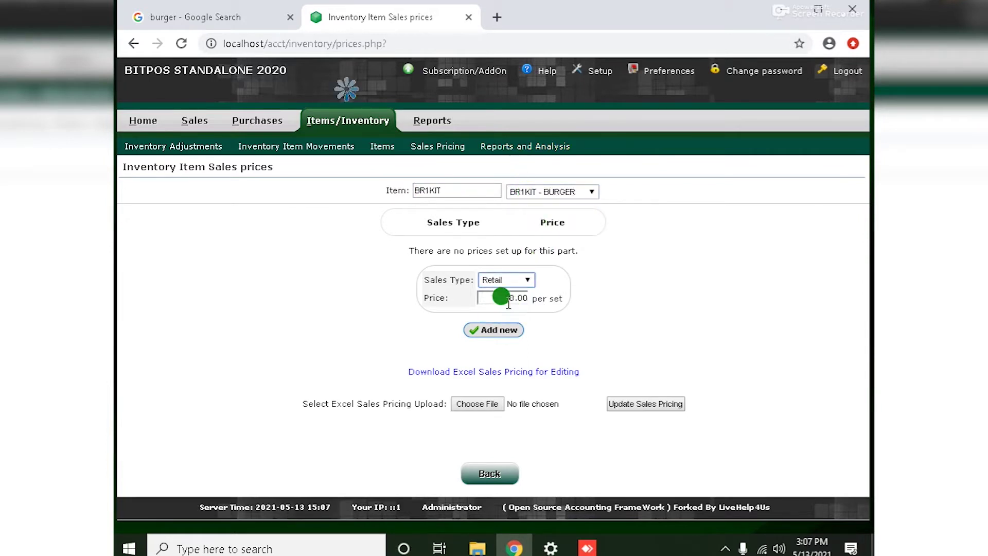
left_click(509, 294)
type("35")
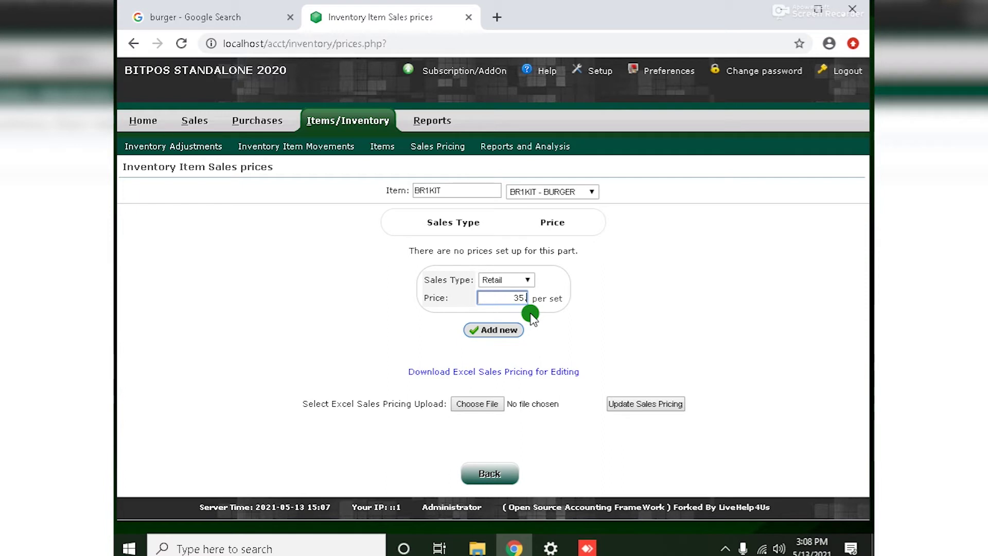
left_click(494, 330)
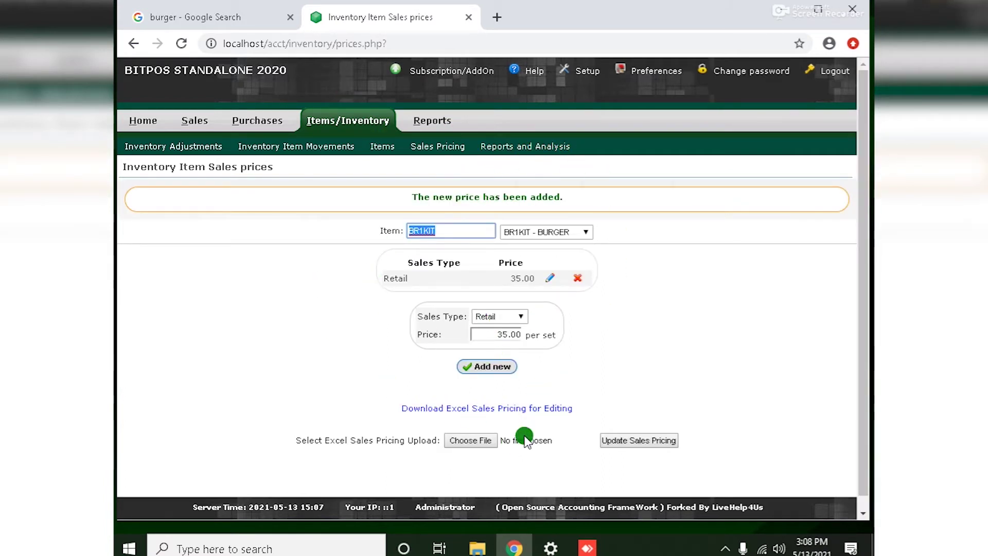
Load the BURGER item, attach the download.jfif picture, and update the item.
left_click(390, 151)
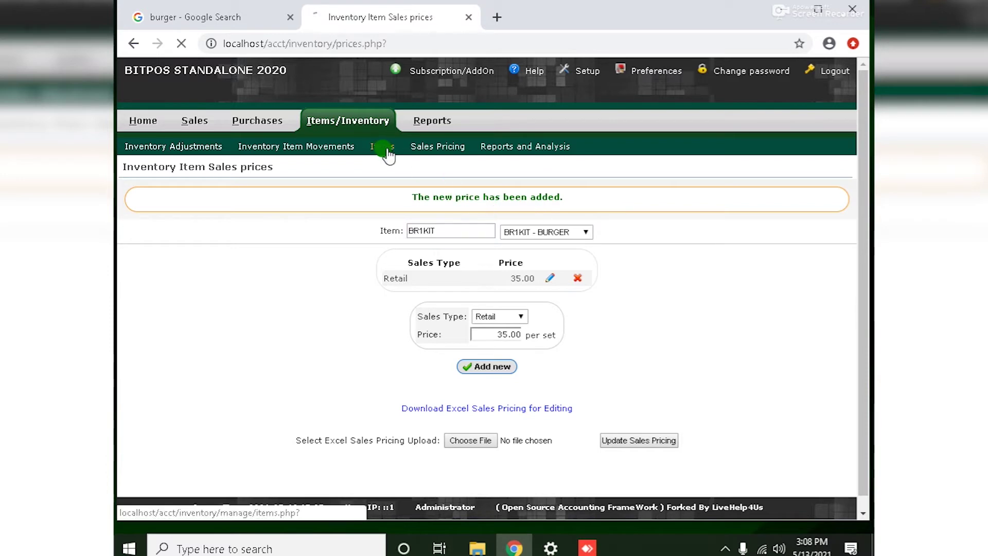
scroll(427, 242, "down", 2)
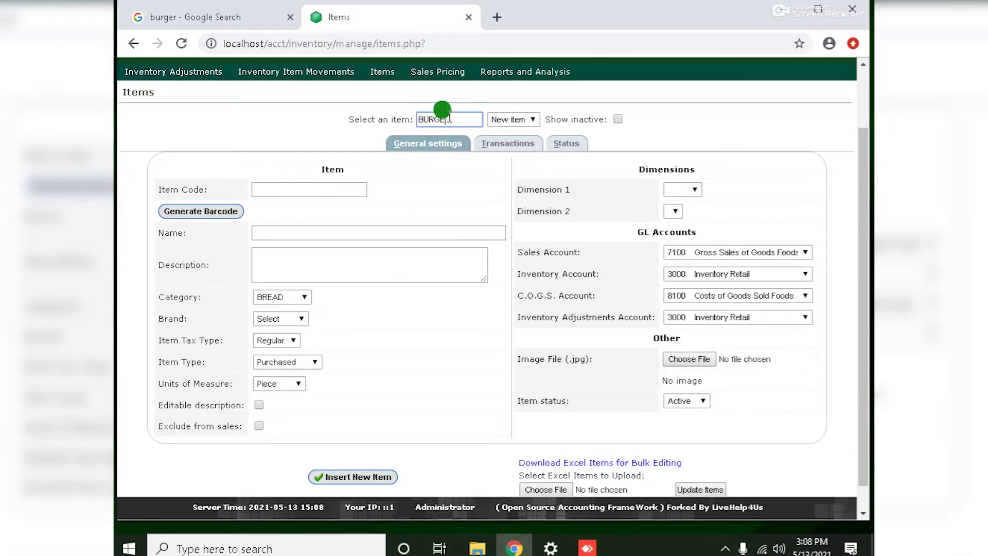
key("Return")
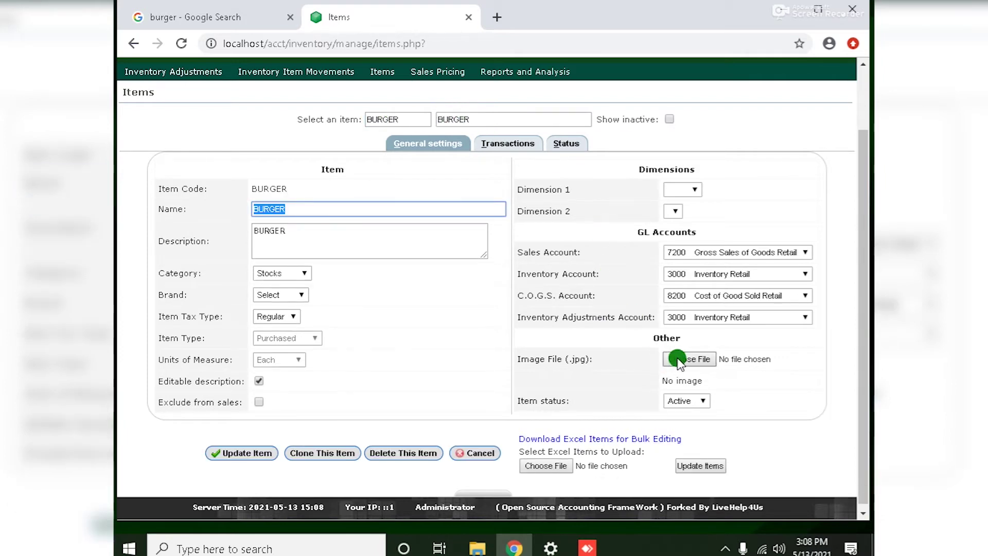
left_click(685, 359)
left_click(453, 123)
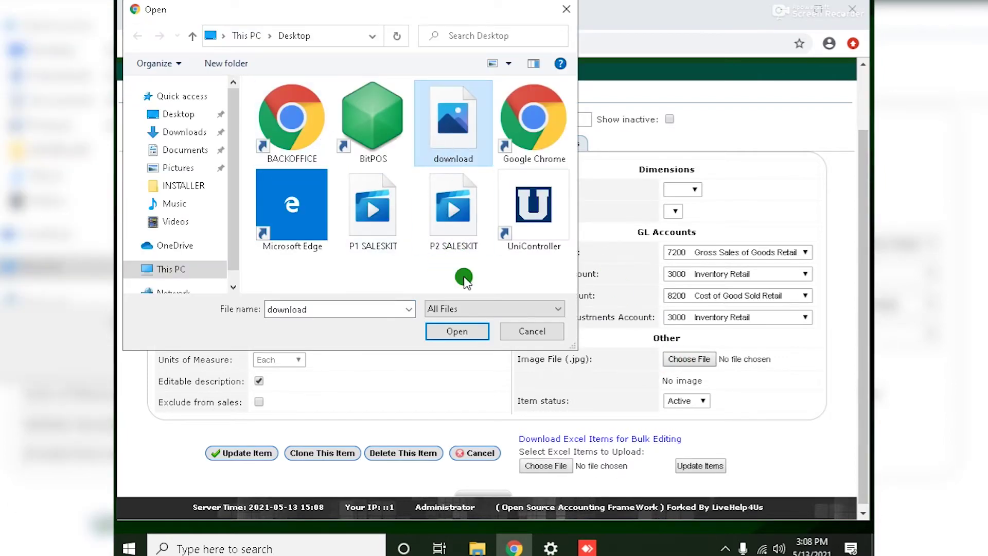
left_click(463, 338)
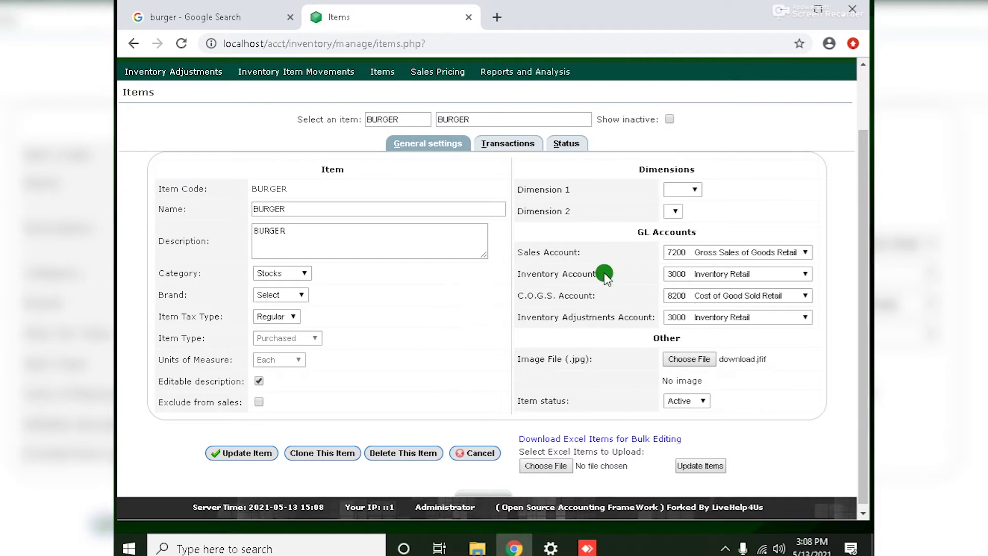
left_click(222, 453)
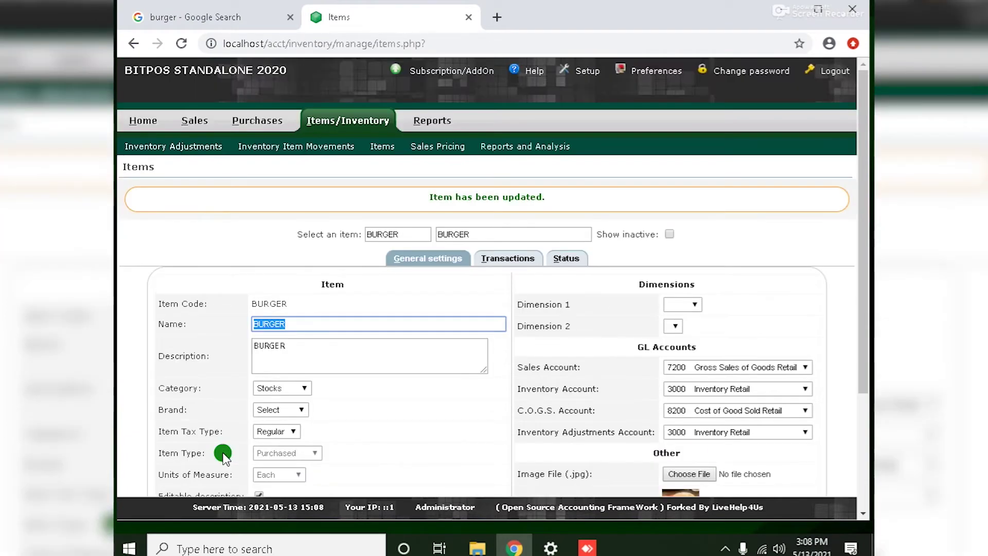
scroll(711, 426, "down", 2)
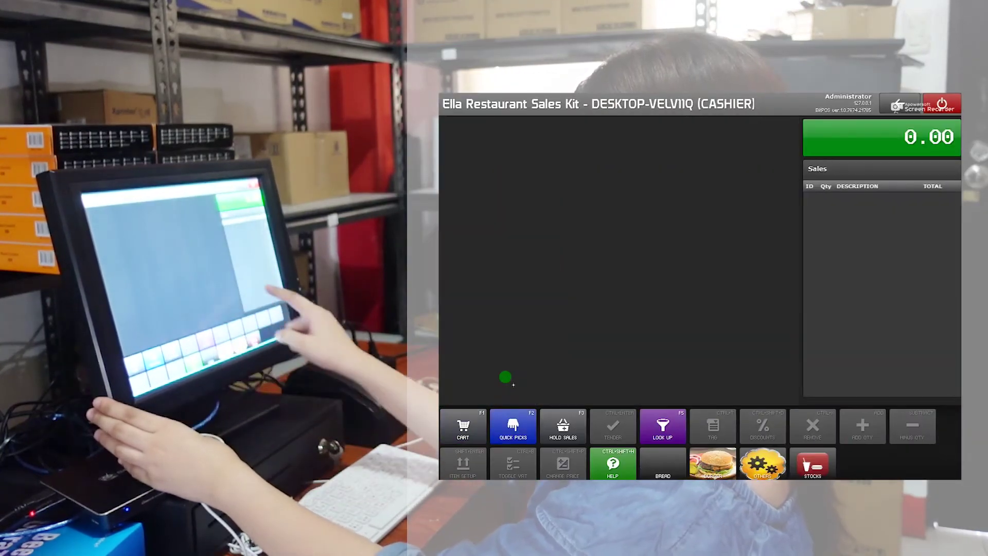
Add two BURGERs to the POS sale, correcting the quantity from 12 to 2.
left_click(713, 463)
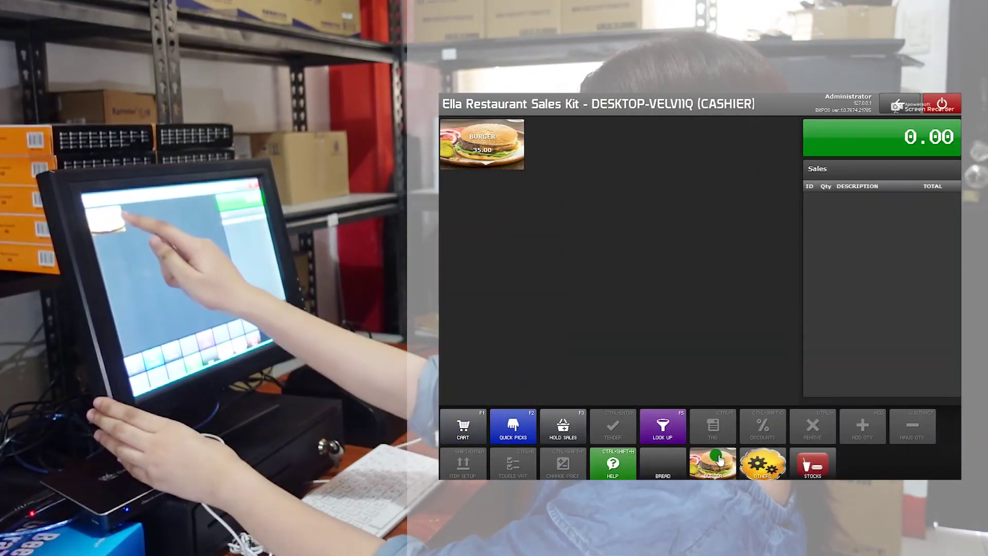
left_click(482, 144)
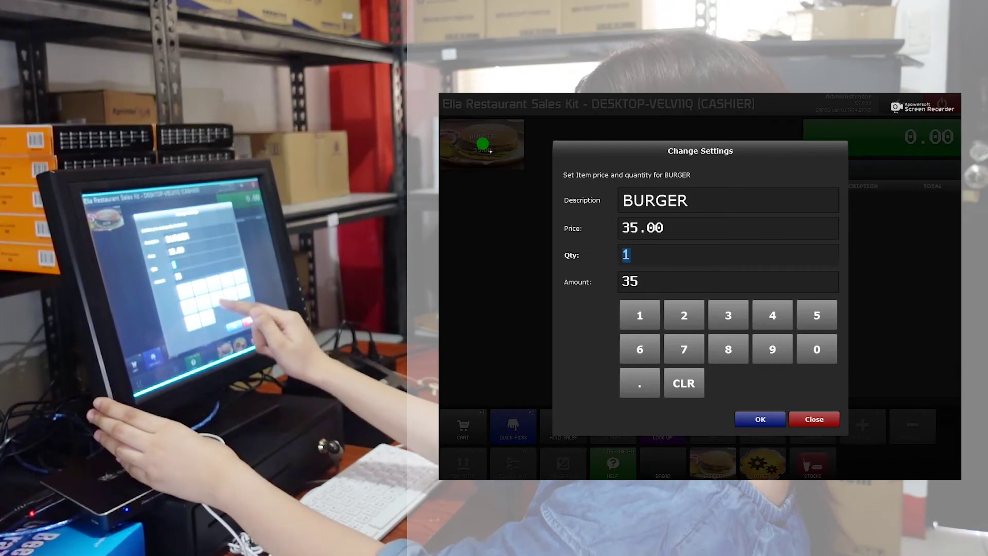
left_click(684, 315)
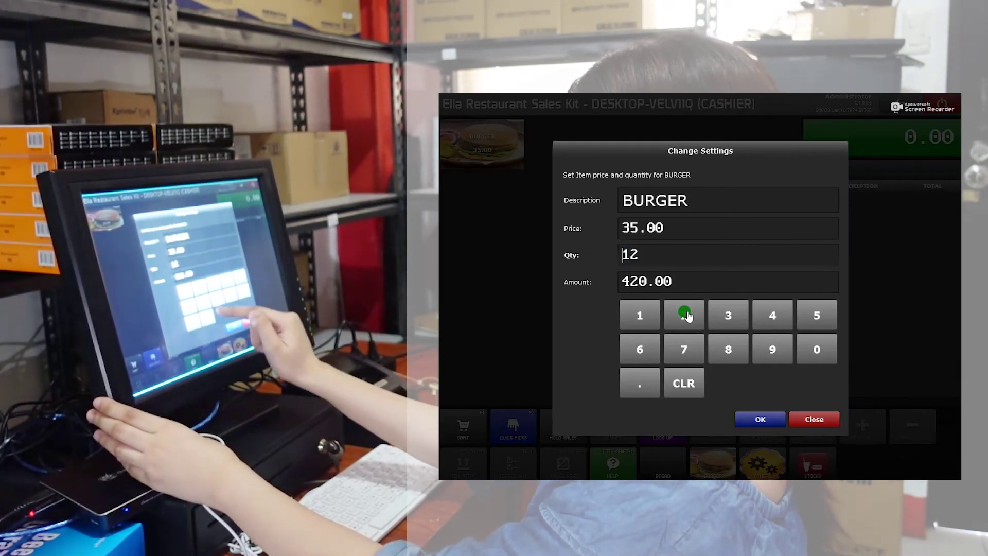
left_click(684, 382)
left_click(692, 311)
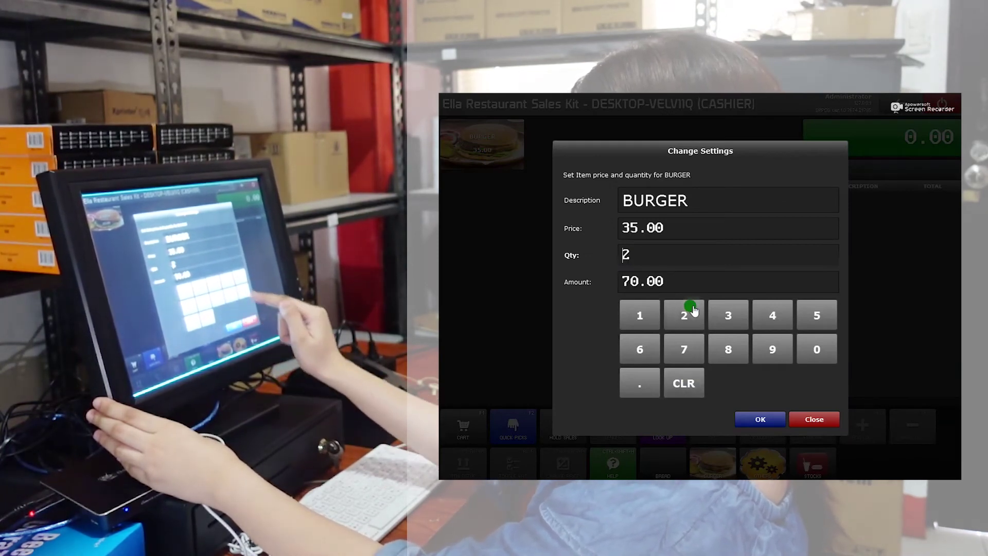
left_click(770, 417)
Tender 100 cash for the 70.00 sale, giving 30.00 change, and confirm.
left_click(619, 430)
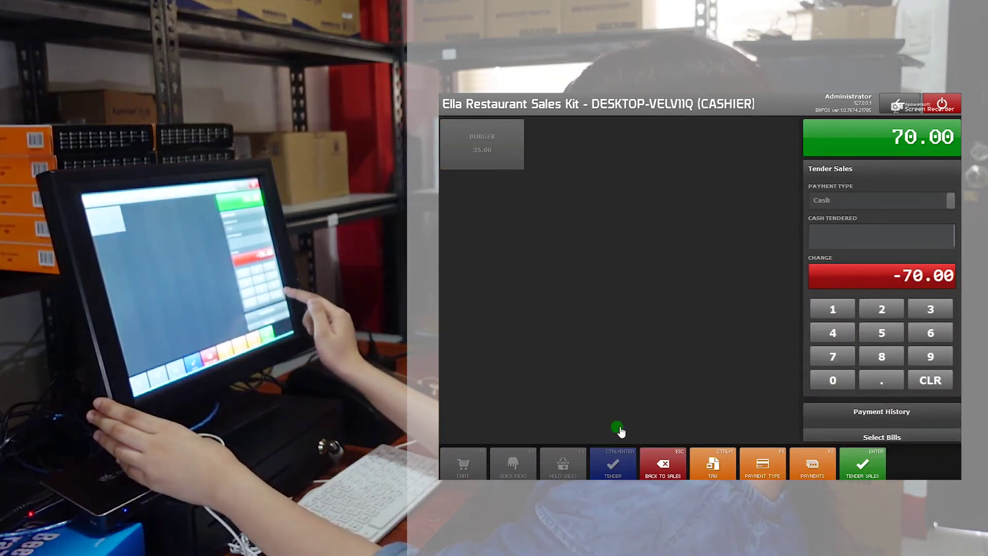
left_click(931, 380)
left_click(832, 309)
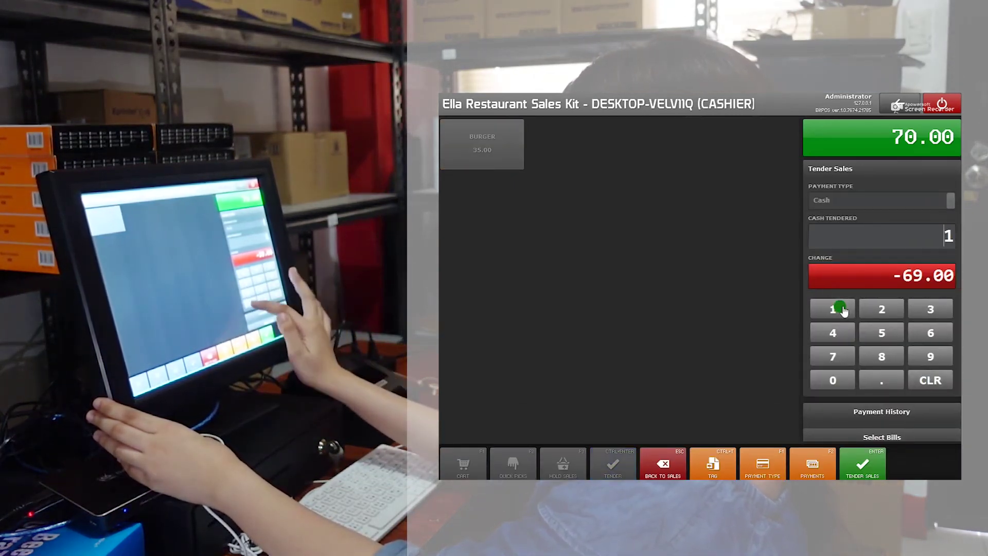
left_click(836, 378)
left_click(839, 377)
left_click(862, 465)
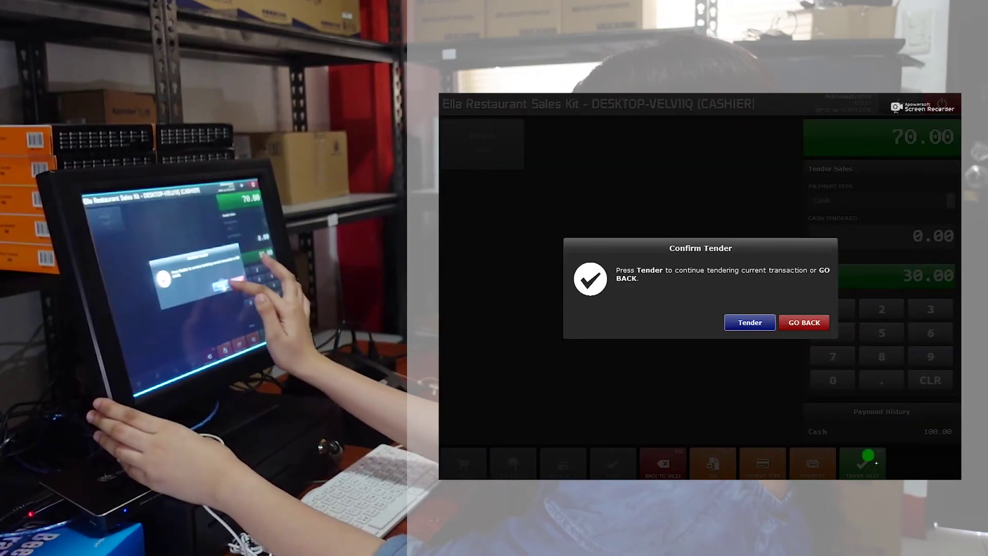
left_click(746, 316)
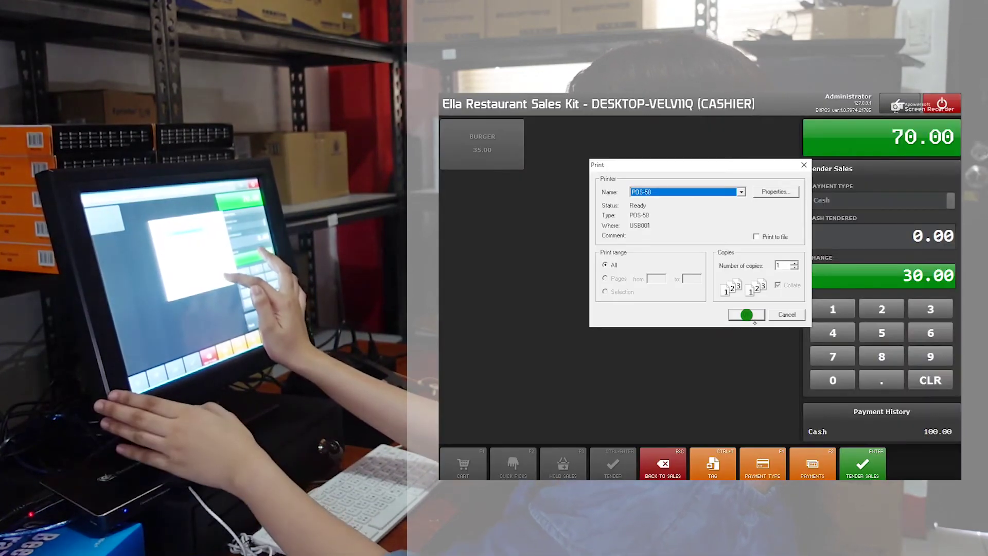
left_click(737, 298)
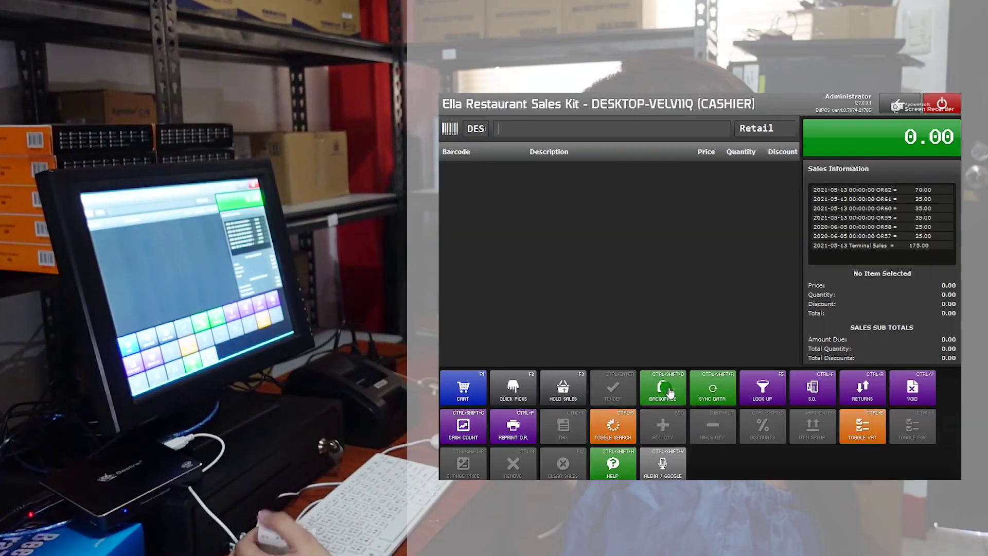
Open the backoffice home dashboard showing 175.00 This Month Sales.
left_click(669, 391)
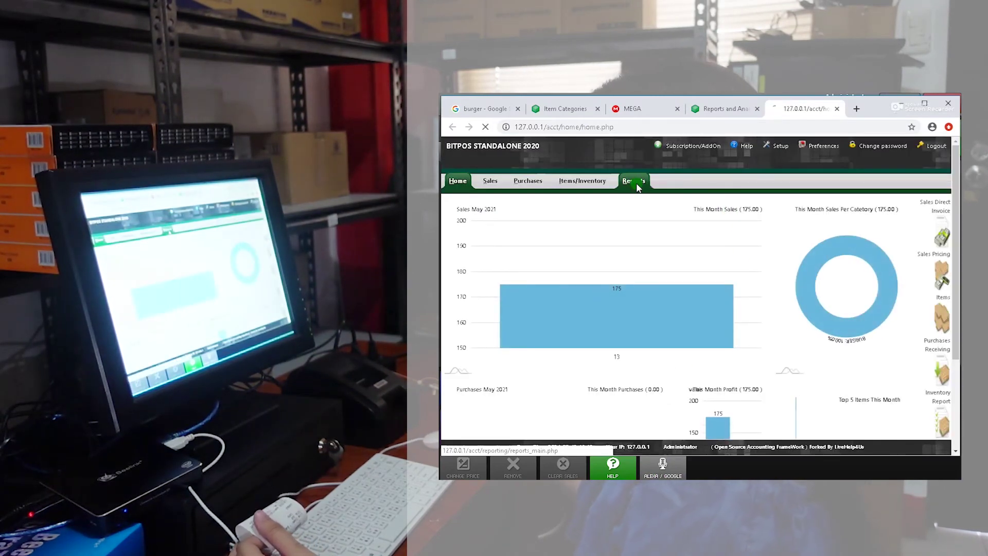
Display the POS Sales Detail Report for 2021-05-13 and maximize its window.
left_click(446, 335)
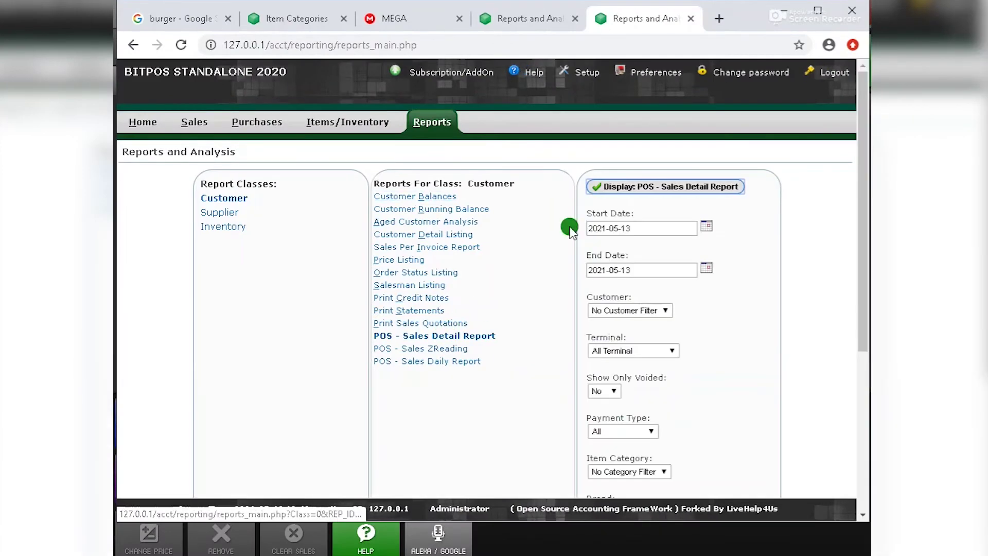
left_click(587, 19)
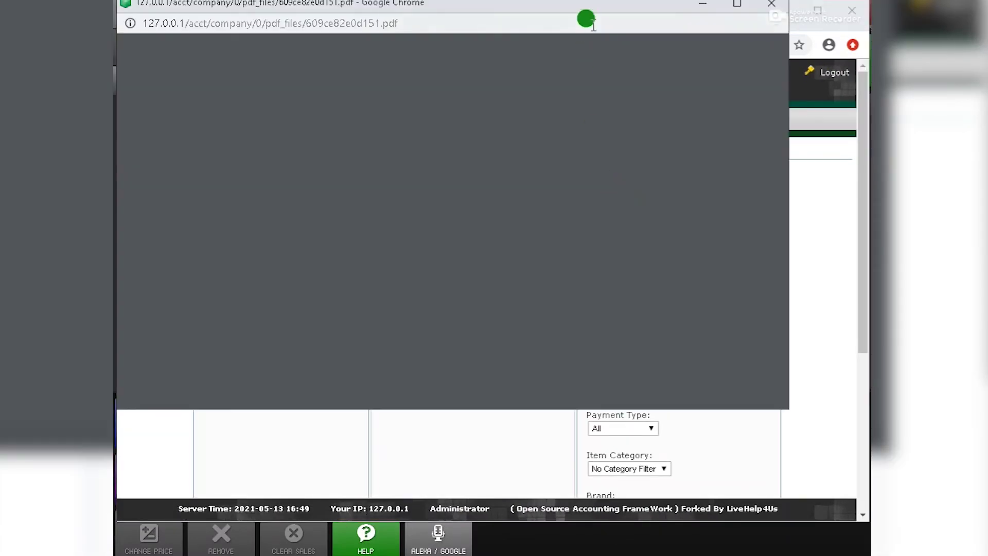
left_click(739, 7)
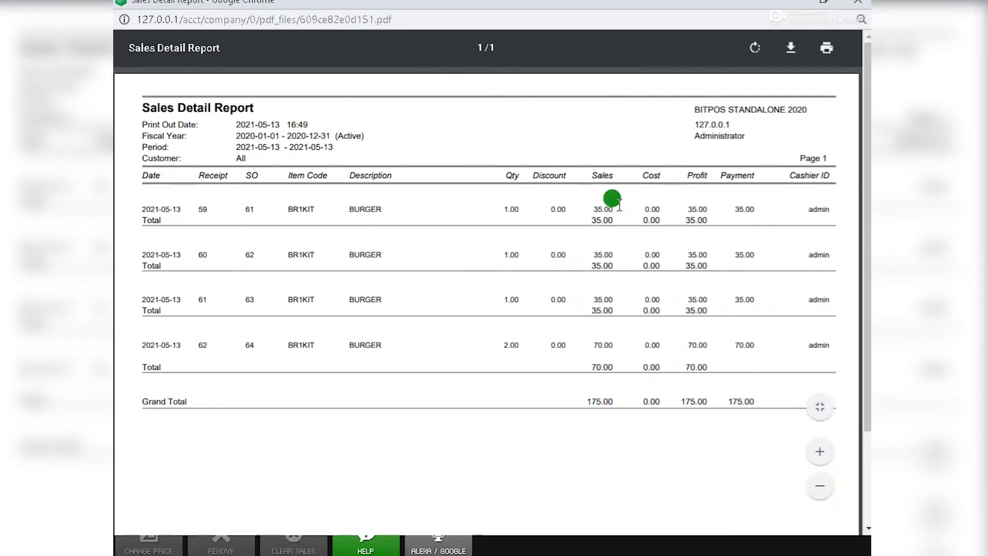